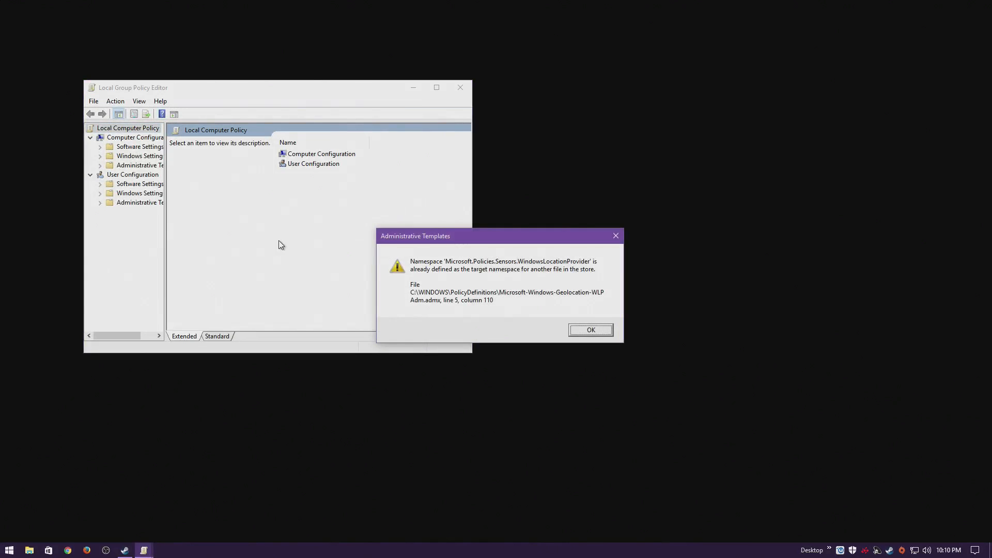
Dismiss the Administrative Templates warning, maximize the policy editor and widen its tree pane to show the full folder names.
{"action": "left_click", "coordinate": [576, 333]}
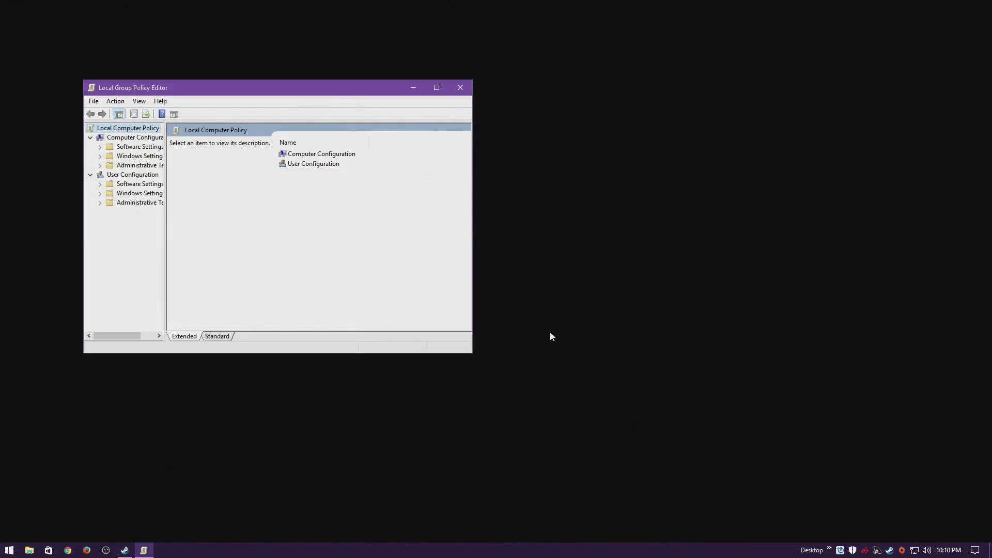
{"action": "left_click", "coordinate": [575, 332]}
{"action": "left_click", "coordinate": [437, 87]}
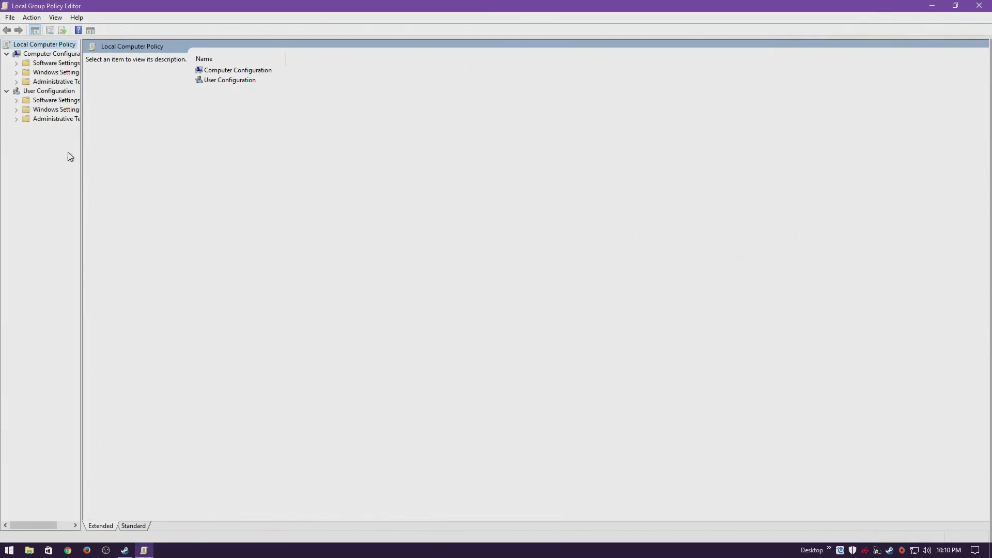
{"action": "left_click_drag", "start_coordinate": [81, 150], "coordinate": [125, 148]}
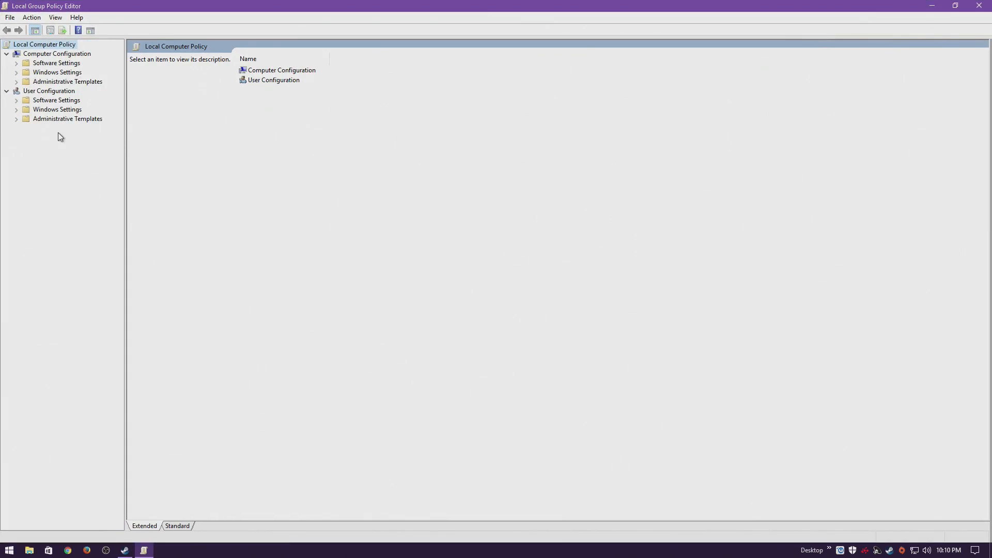
Open the Windows Update policies under Computer Configuration, Administrative Templates, Windows Components.
{"action": "left_click", "coordinate": [17, 81]}
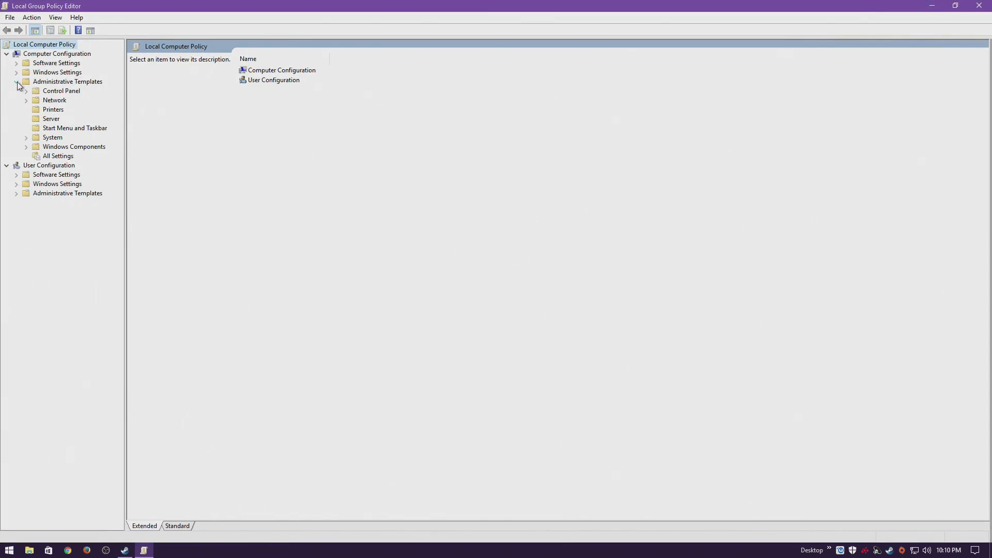
{"action": "left_click", "coordinate": [26, 148]}
{"action": "left_click_drag", "start_coordinate": [117, 195], "coordinate": [124, 377]}
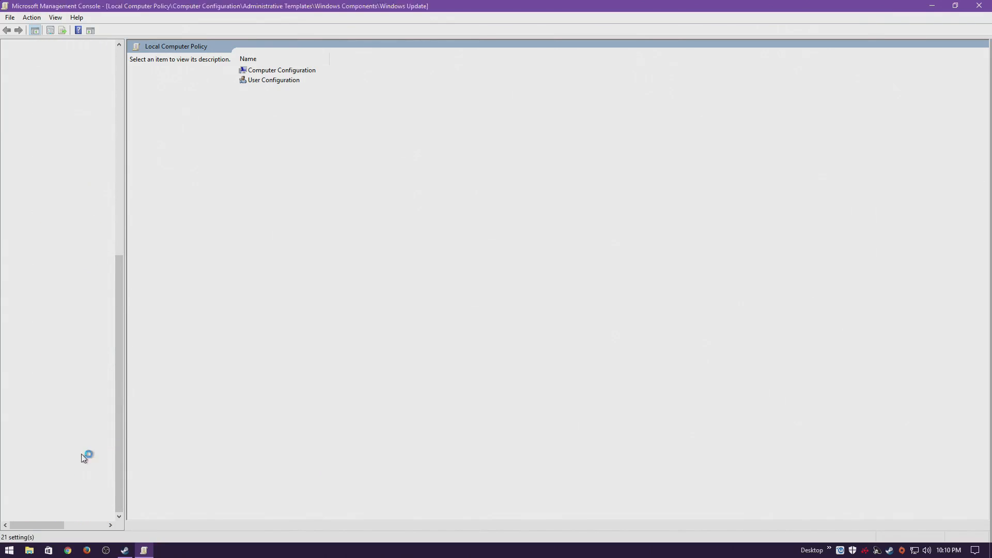
{"action": "left_click", "coordinate": [82, 454]}
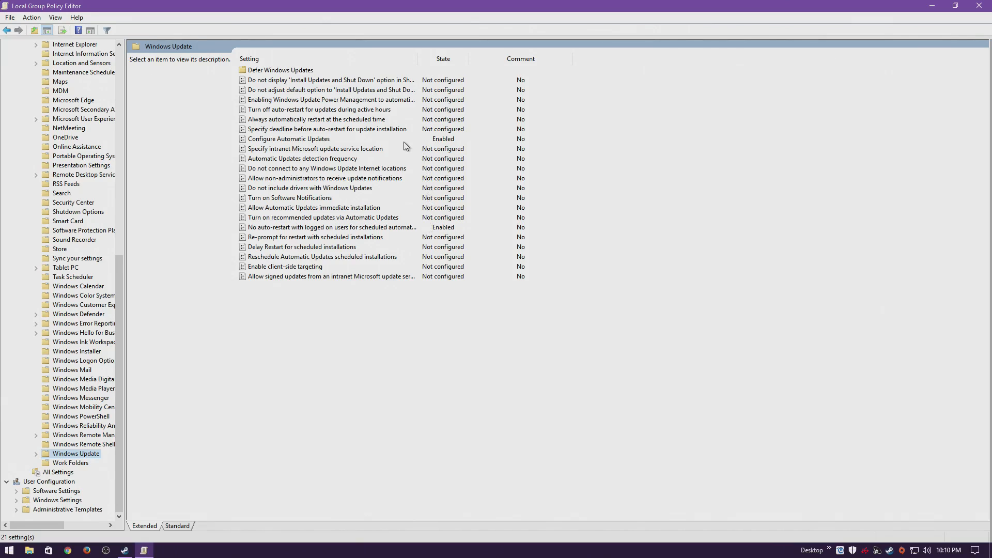
Examine the Configure Automatic Updates policy's updating options, check the Action Center notifications, and close the policy without changes.
{"action": "double_click", "coordinate": [302, 139]}
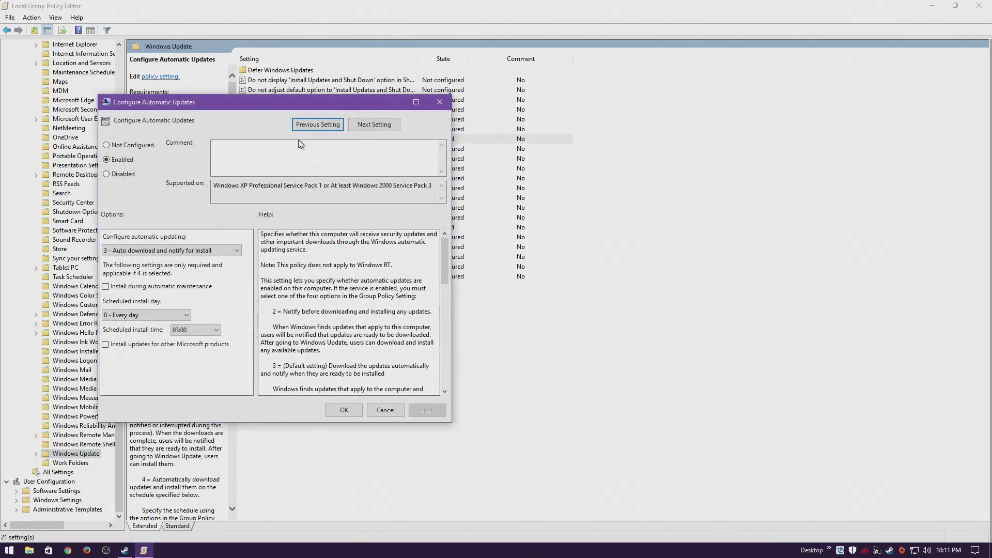
{"action": "left_click_drag", "start_coordinate": [239, 105], "coordinate": [264, 104]}
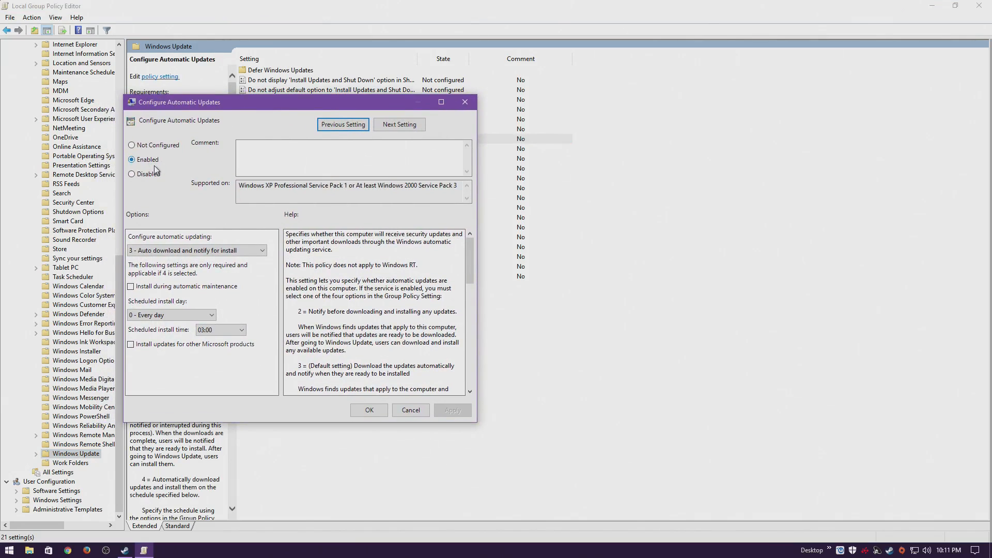
{"action": "left_click", "coordinate": [202, 253]}
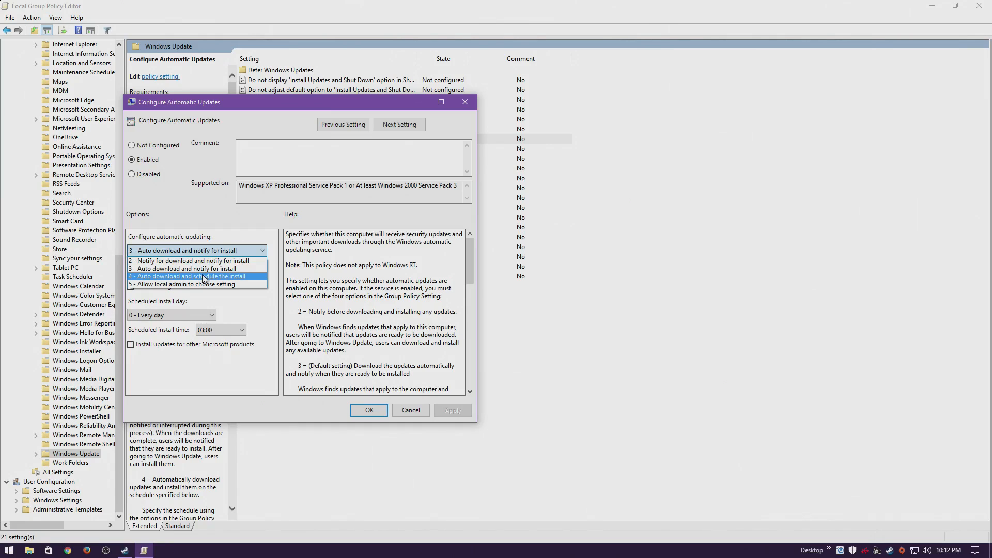
{"action": "left_click", "coordinate": [216, 253]}
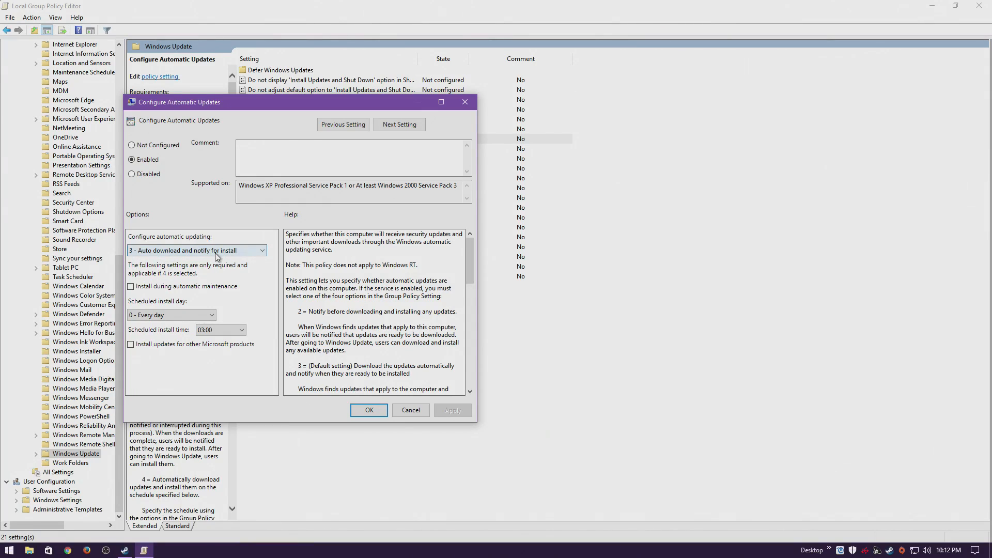
{"action": "left_click", "coordinate": [974, 550]}
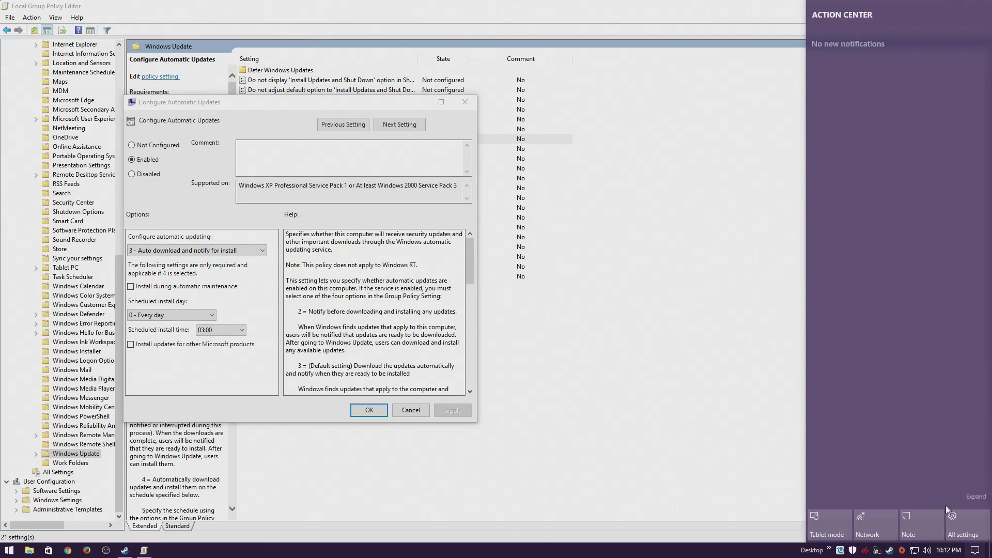
{"action": "left_click", "coordinate": [975, 552]}
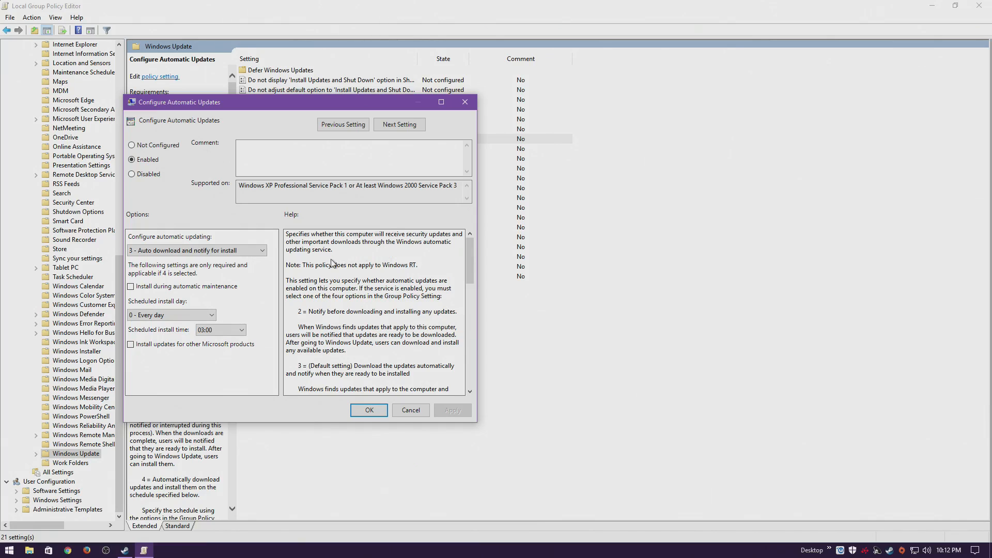
{"action": "left_click", "coordinate": [414, 411]}
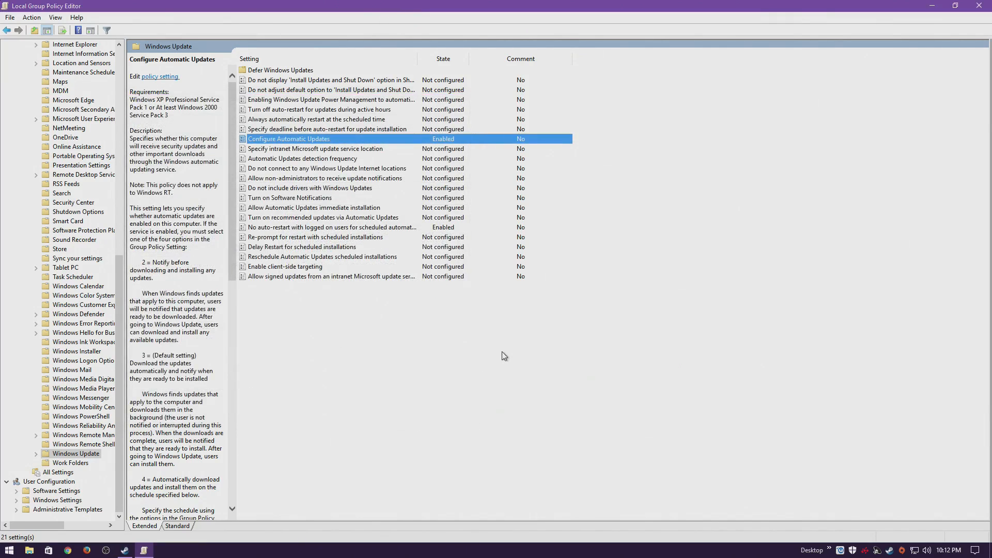
Read the policy on no auto-restart with logged on users, enlarging its window to fit the help text, and cancel.
{"action": "double_click", "coordinate": [346, 233]}
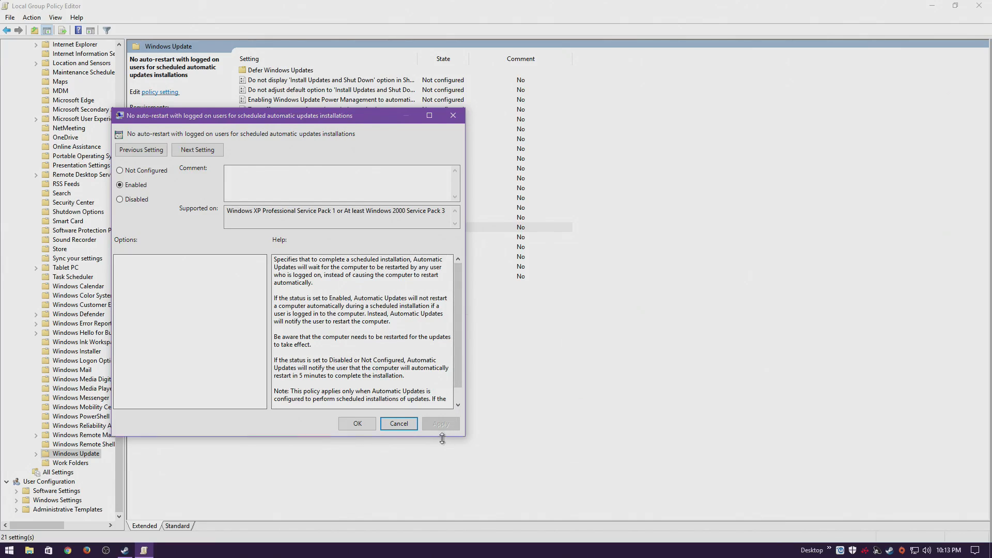
{"action": "left_click_drag", "start_coordinate": [445, 435], "coordinate": [445, 463]}
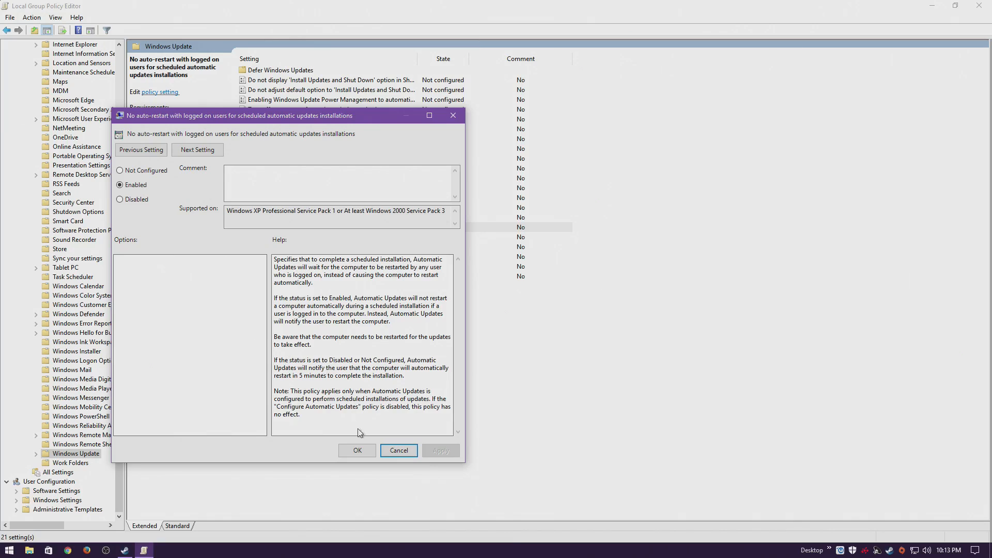
{"action": "left_click", "coordinate": [398, 450]}
Unlock the computer from the lock screen by entering the account password.
{"action": "left_click", "coordinate": [459, 352]}
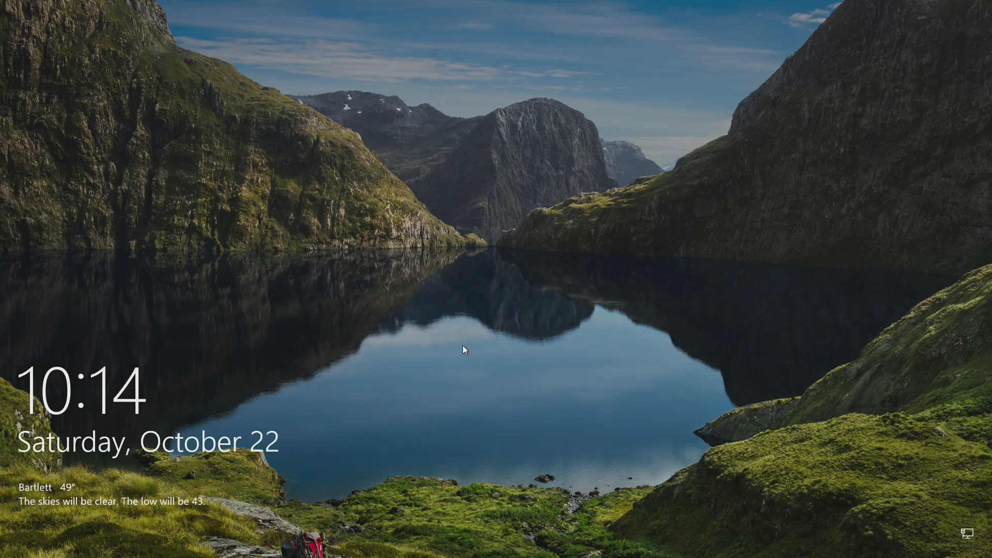
{"action": "left_click", "coordinate": [462, 350]}
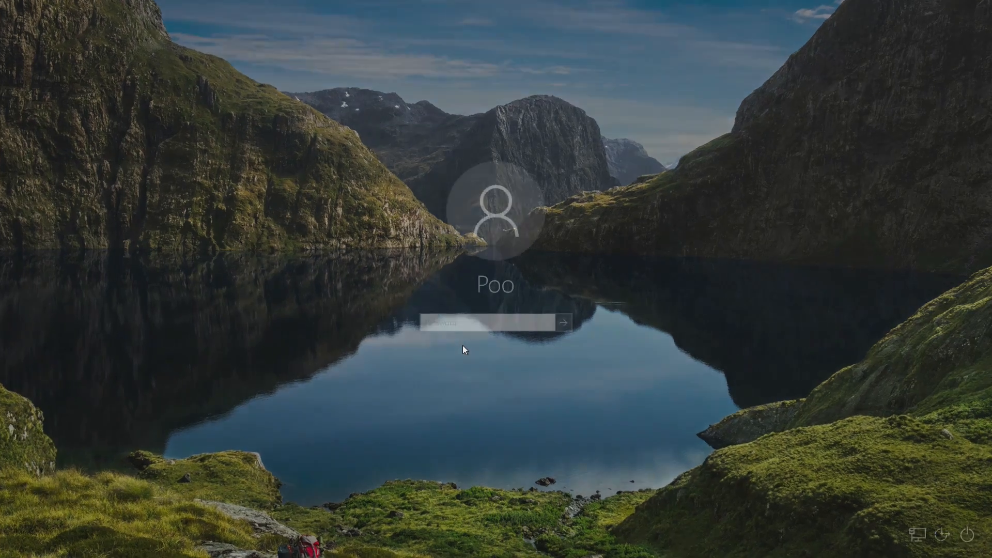
{"action": "type", "text": "***"}
{"action": "key", "text": "Return"}
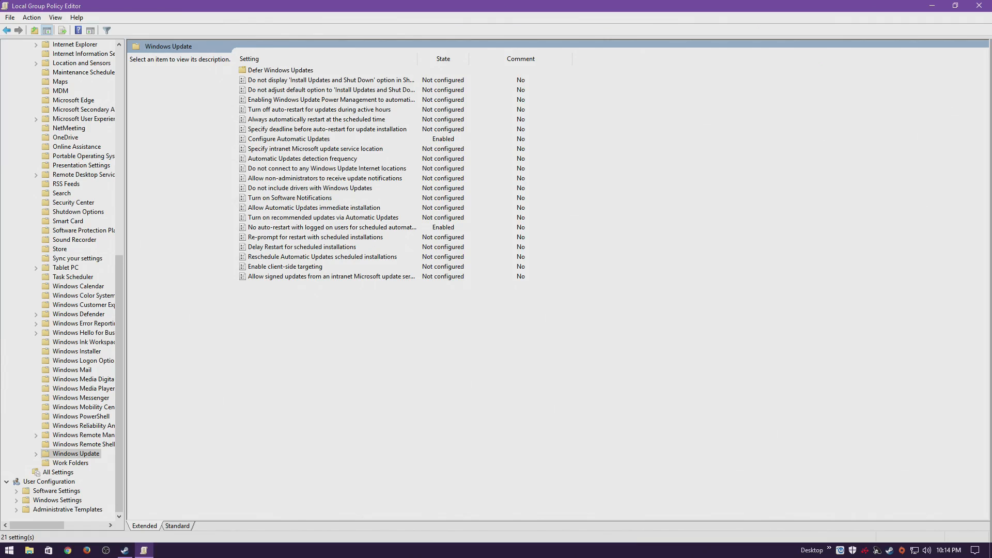
Reopen the no auto-restart policy to review its Enabled state and help text, and close it without changes.
{"action": "double_click", "coordinate": [320, 229]}
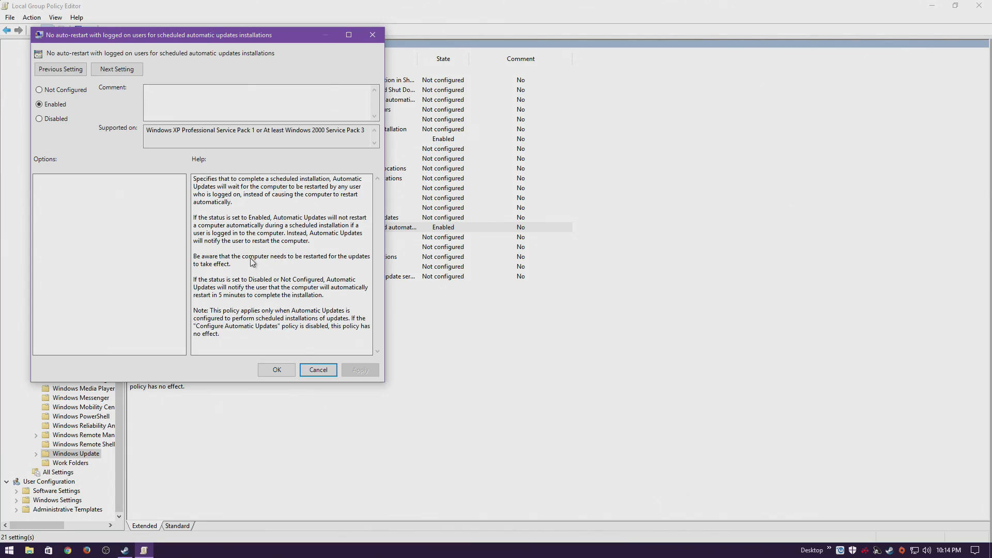
{"action": "left_click", "coordinate": [316, 372]}
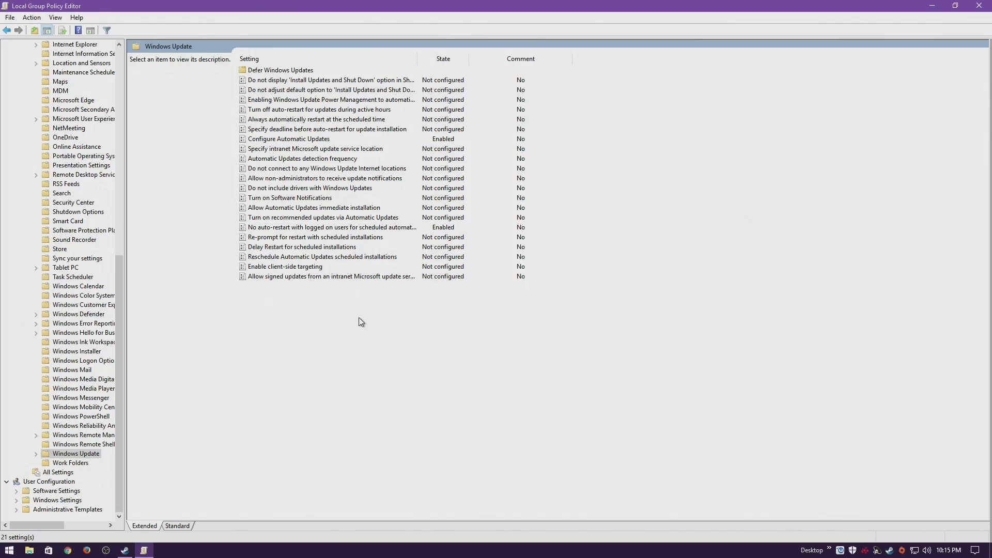
Switch to Windows Settings and review the Windows Update advanced options and how updates are delivered.
{"action": "key", "text": "super"}
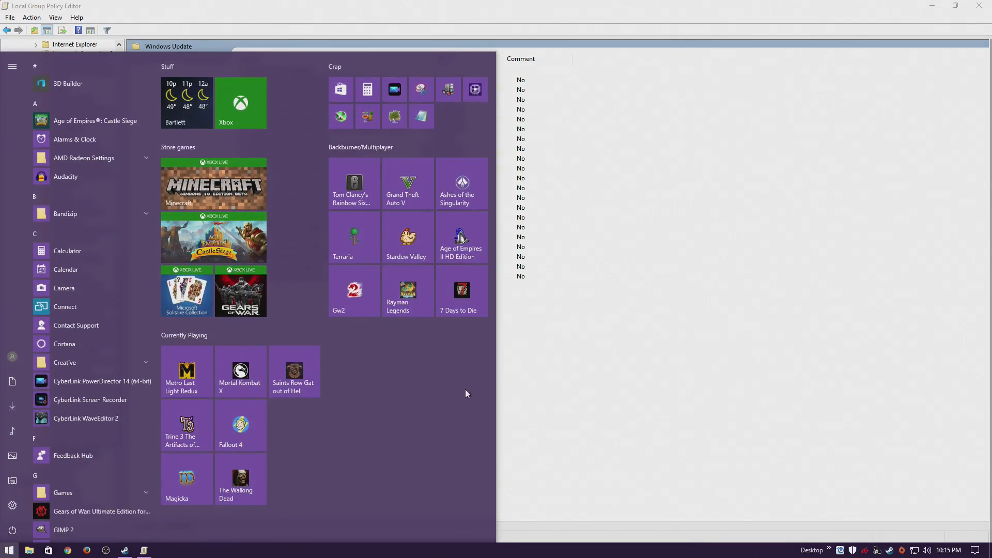
{"action": "left_click", "coordinate": [12, 505]}
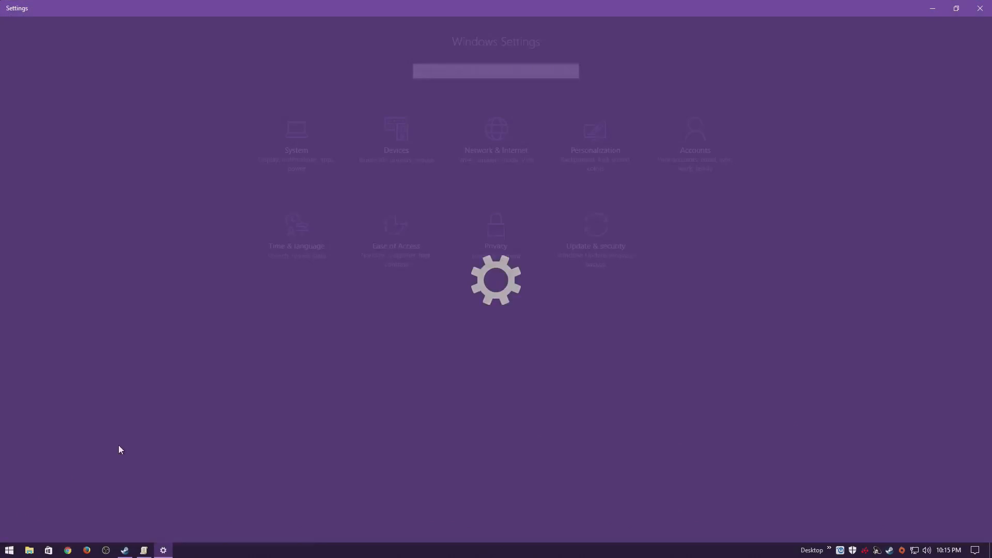
{"action": "left_click", "coordinate": [611, 226]}
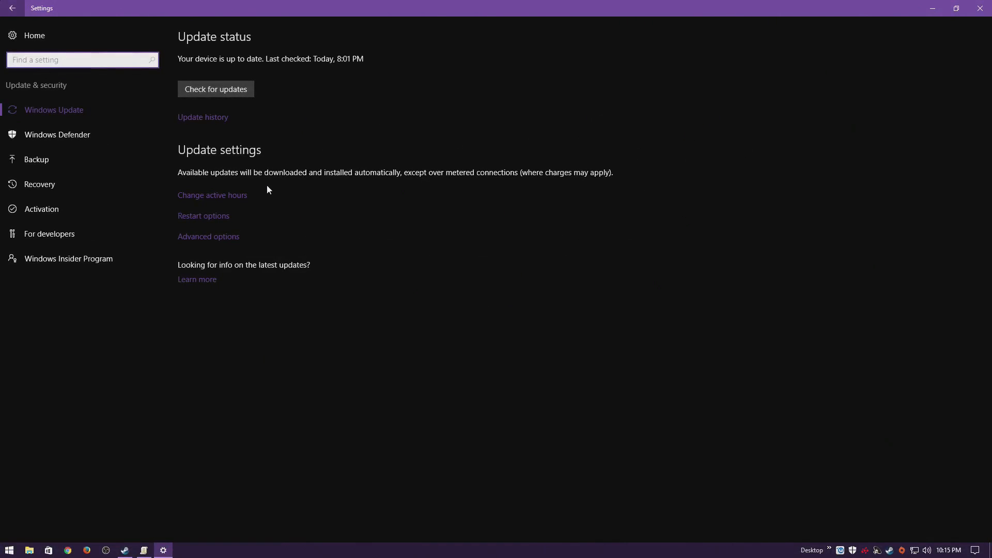
{"action": "left_click", "coordinate": [206, 236]}
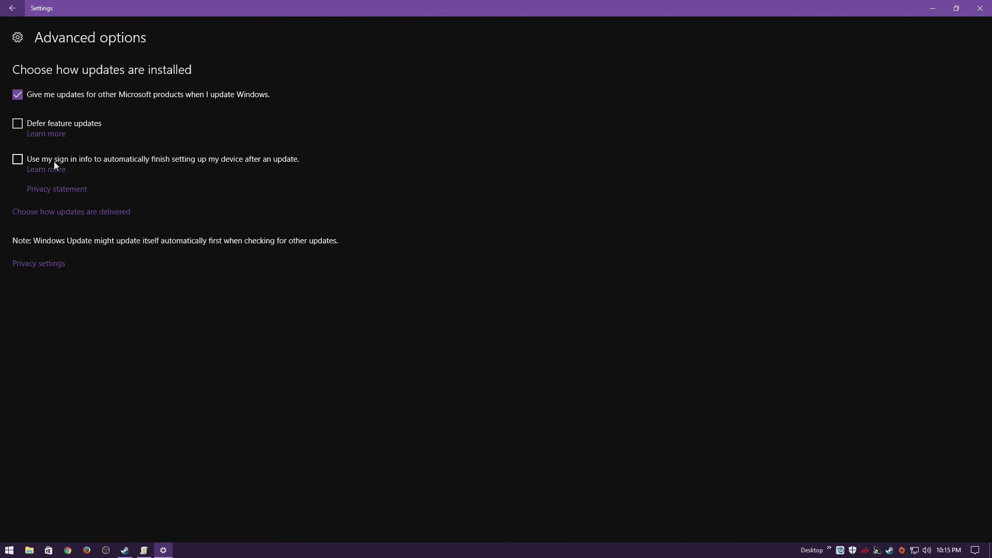
{"action": "left_click", "coordinate": [66, 214]}
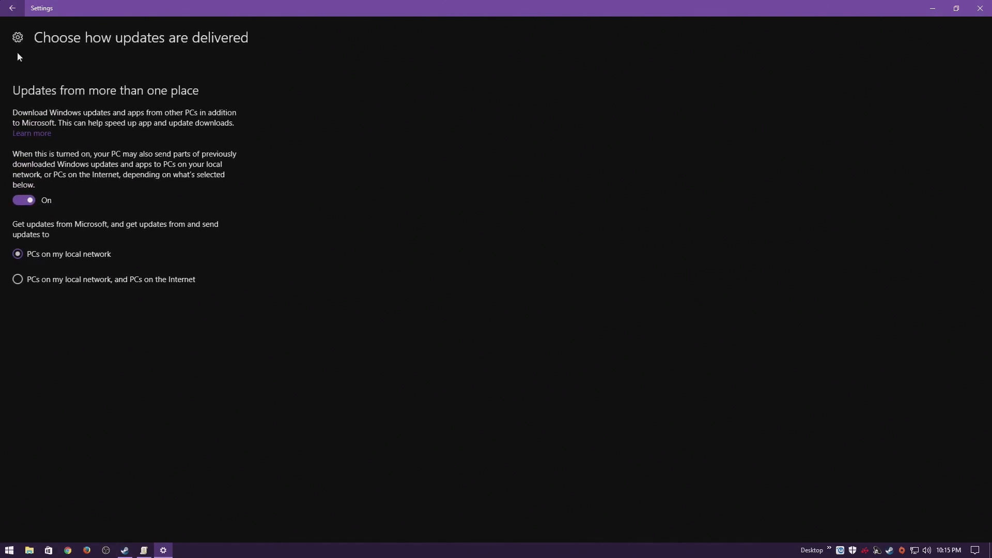
{"action": "left_click", "coordinate": [11, 14]}
{"action": "left_click", "coordinate": [12, 12]}
View the active hours for update restarts, cancel without changes, and close Settings.
{"action": "left_click", "coordinate": [226, 200]}
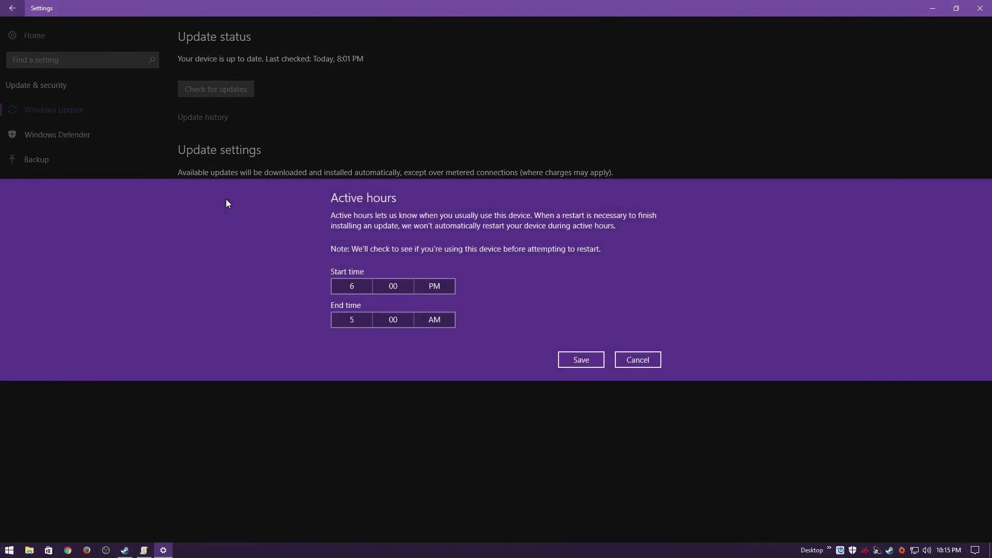
{"action": "left_click", "coordinate": [640, 362]}
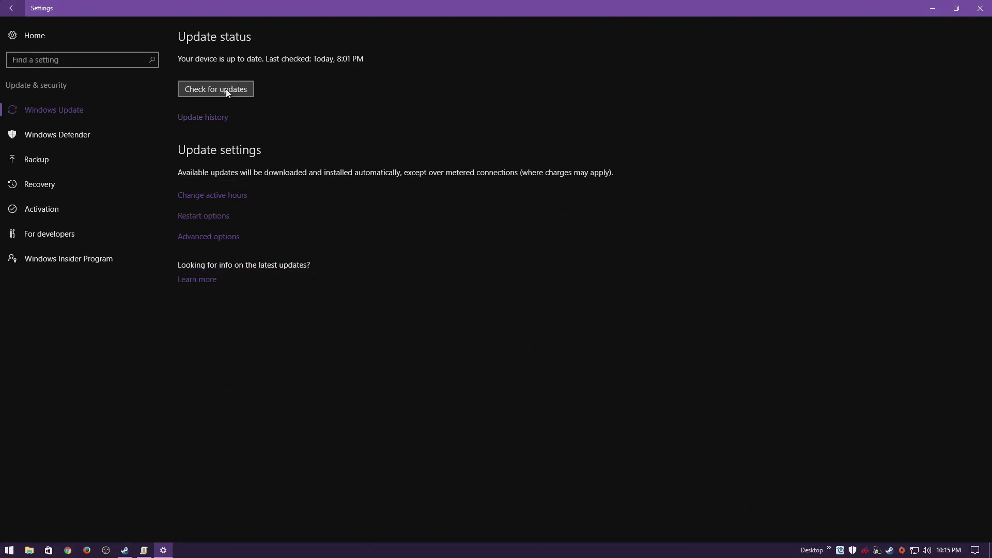
{"action": "left_click", "coordinate": [975, 11]}
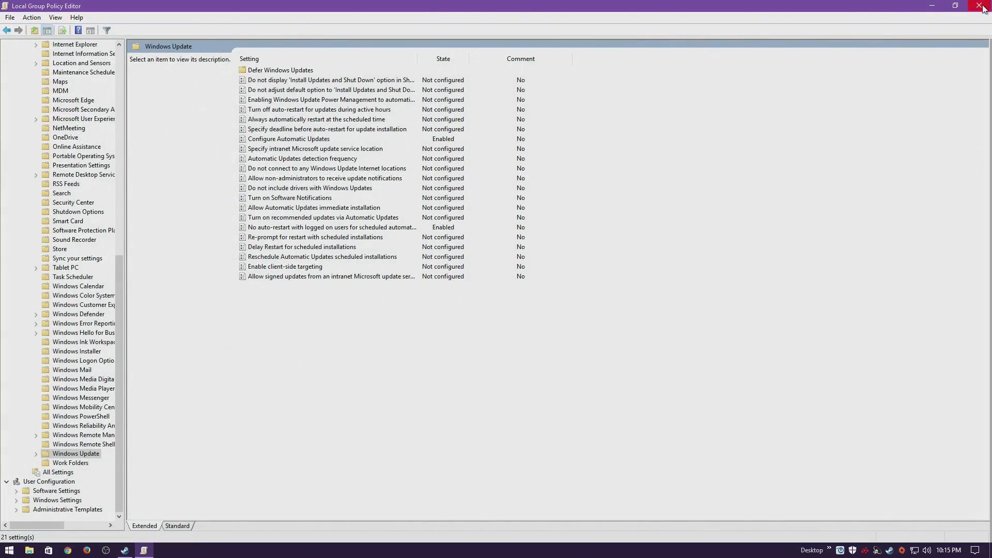